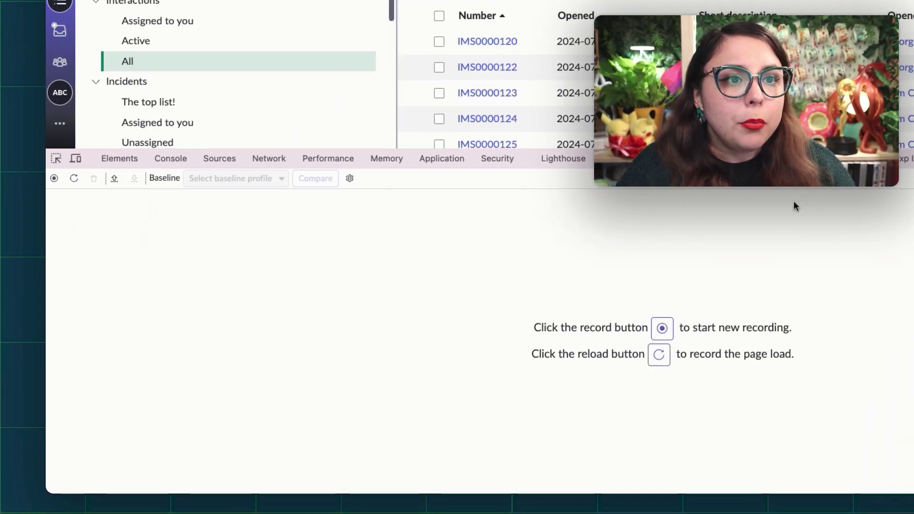
Step: Turn on 'Enable usage tracking' in the profiler's recording settings
click(350, 179)
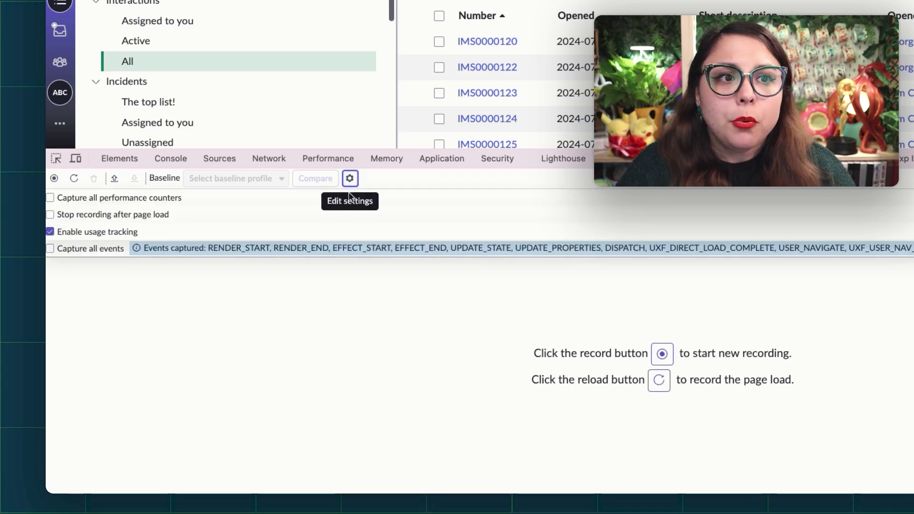
click(113, 229)
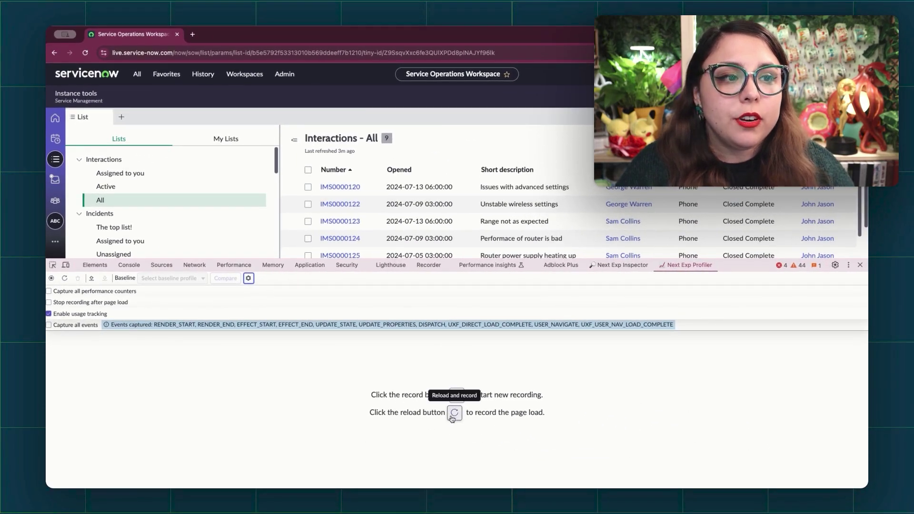
Step: Reload and record the Interactions list load, capturing a 9245-event profile
click(455, 413)
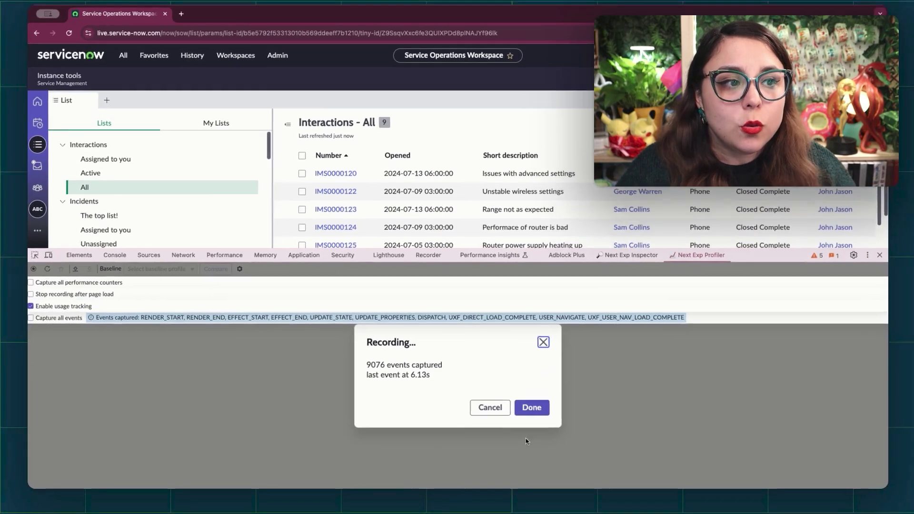
click(515, 407)
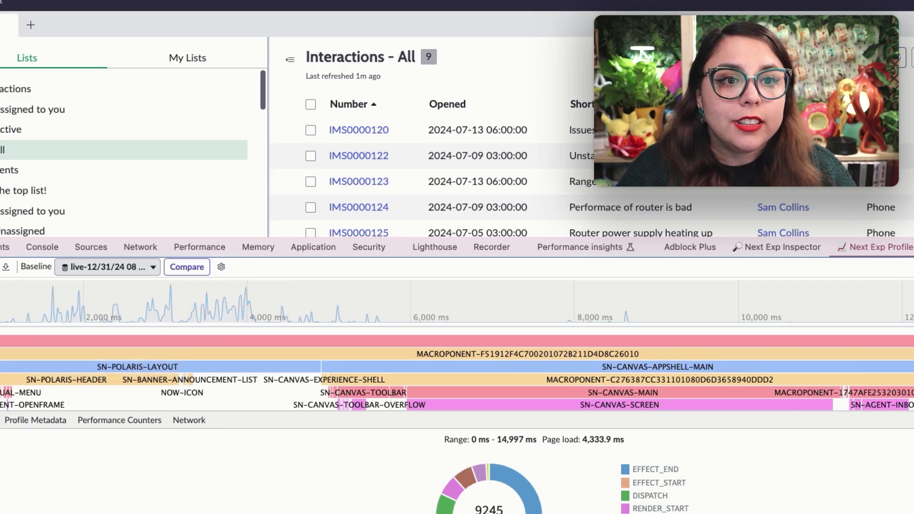
Step: Narrow the overview range to start near 2,457 ms and zoom the timeline into it
drag(1, 302, 120, 303)
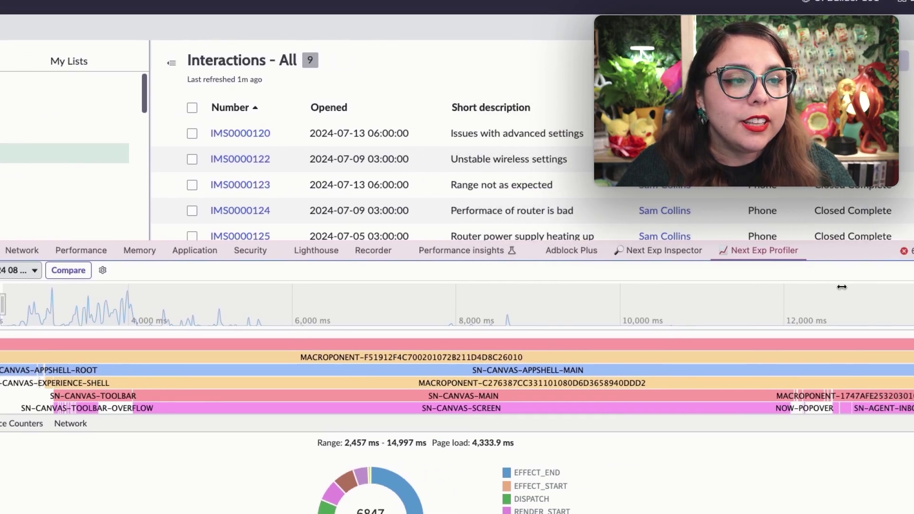
drag(868, 305, 343, 320)
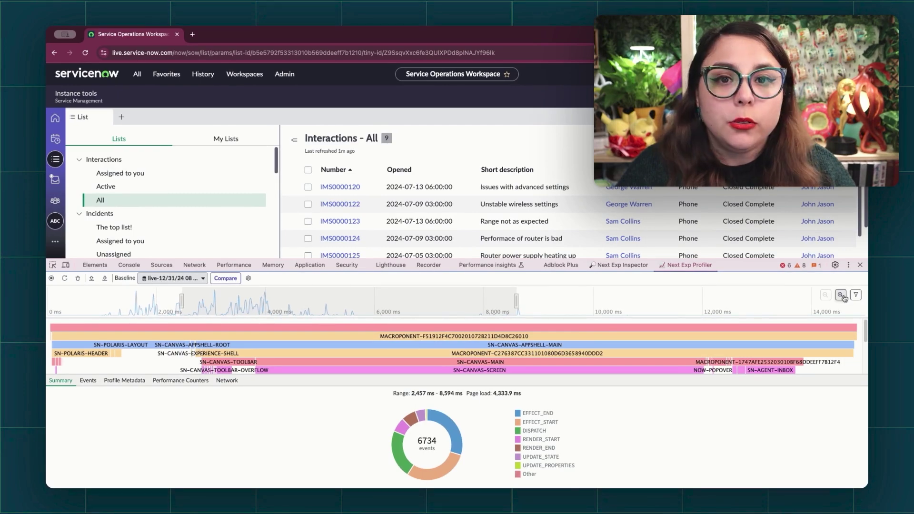
click(842, 296)
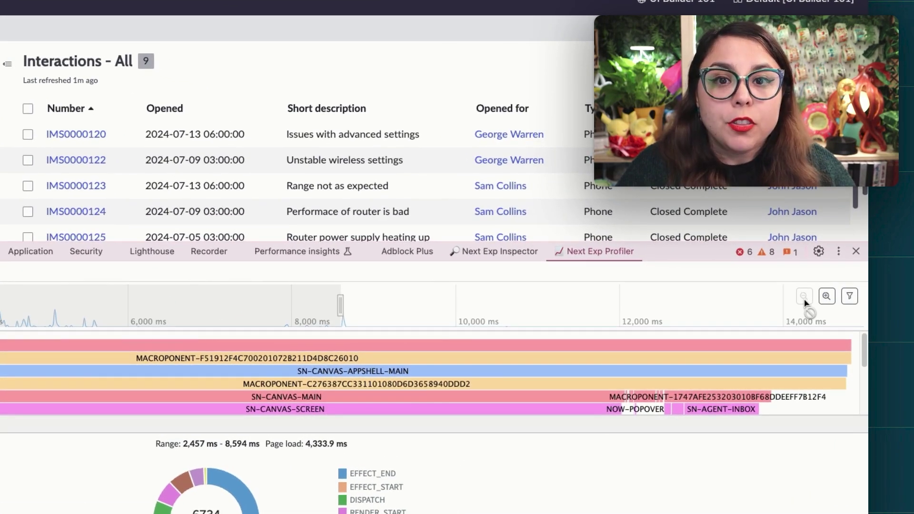
Step: Limit the analysed range to the Page Load preset, summarising 6734 events
click(850, 296)
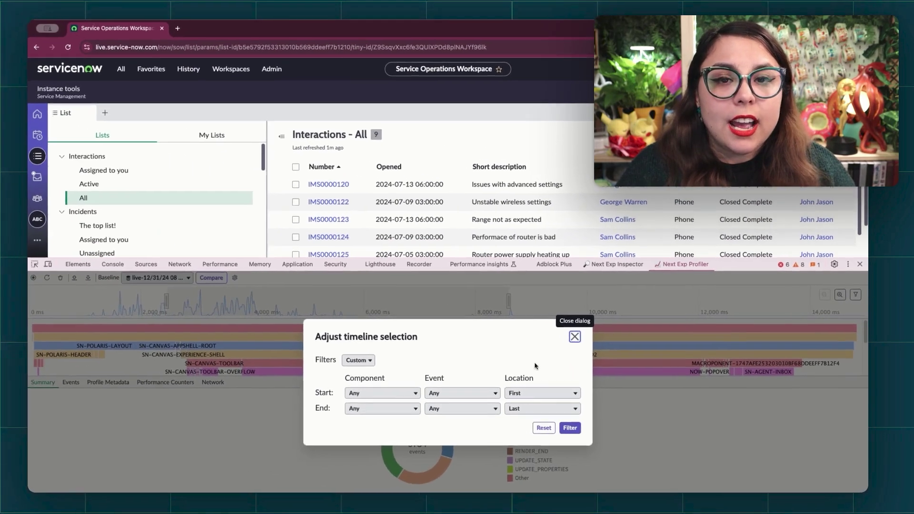
click(358, 360)
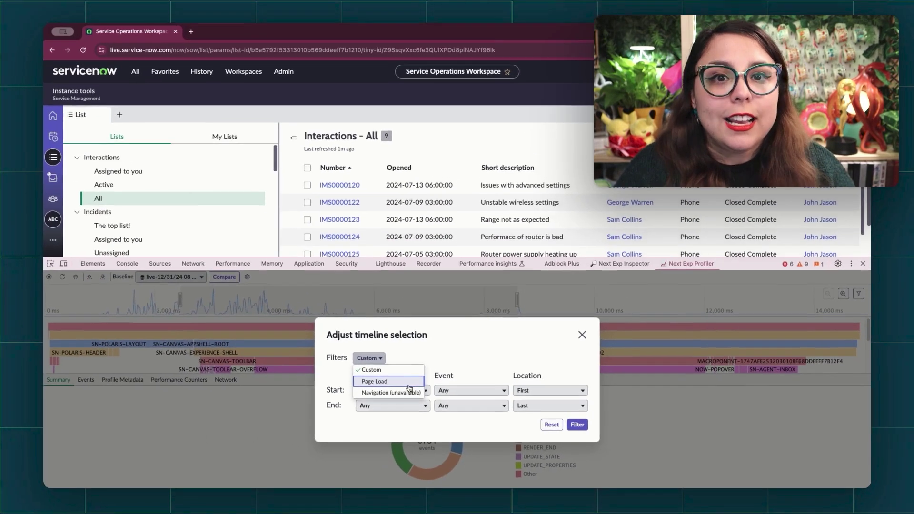
click(408, 389)
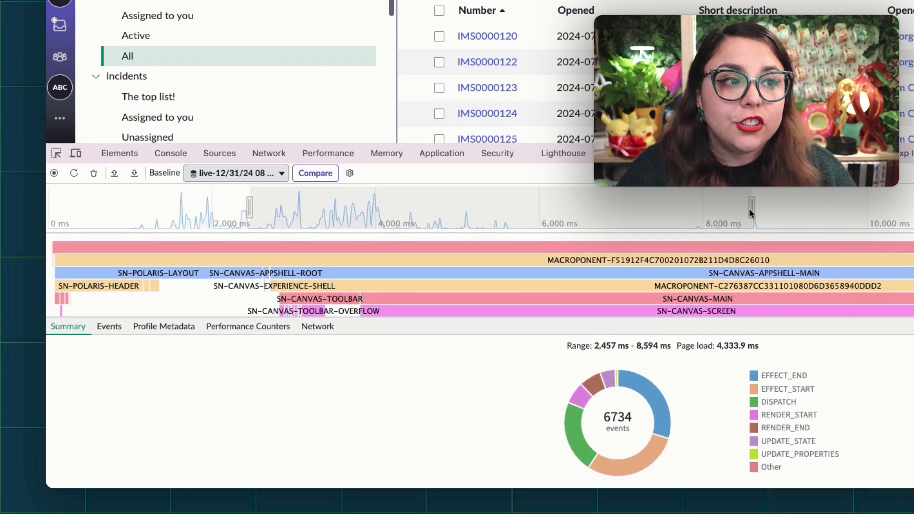
Step: List the 6844 profile events and sort them by Component Tag, descending
click(109, 326)
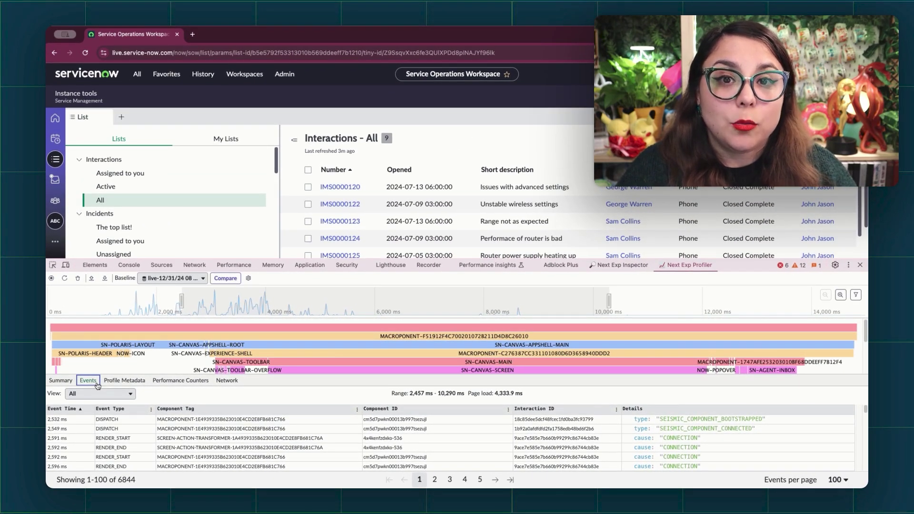
scroll(129, 425, down, 1)
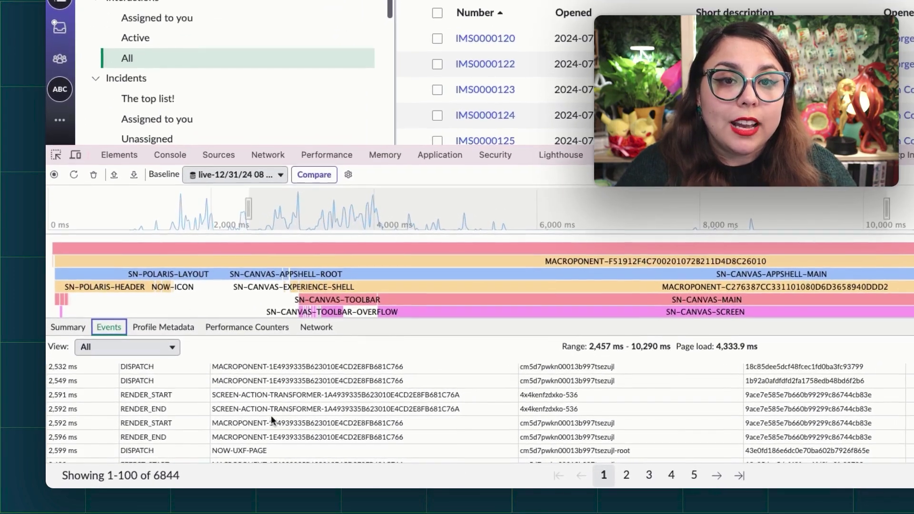
scroll(283, 415, up, 1)
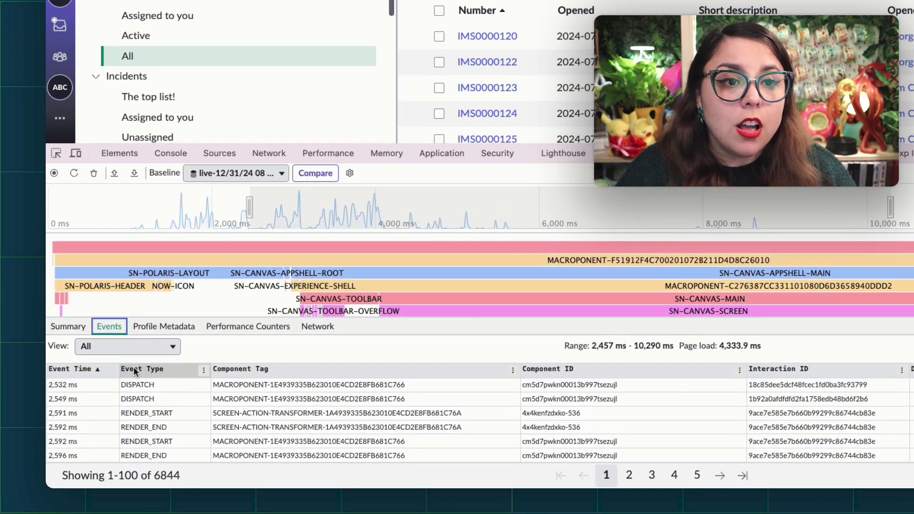
click(294, 370)
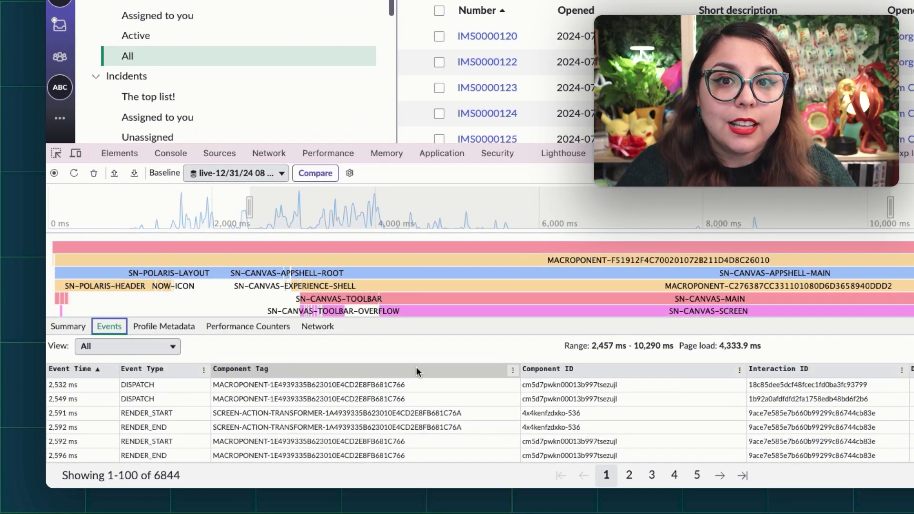
click(513, 371)
click(515, 370)
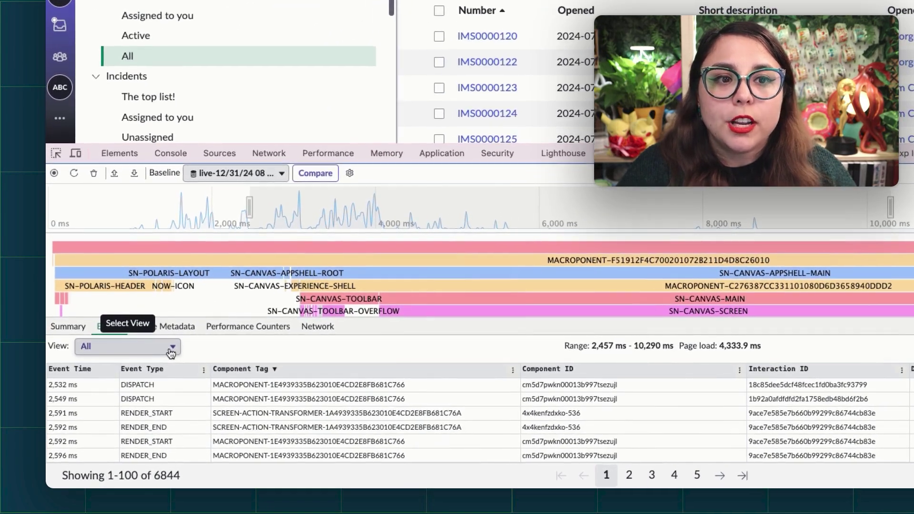
Step: Switch the event table to the Component Aggregate view of per-component counts
click(171, 352)
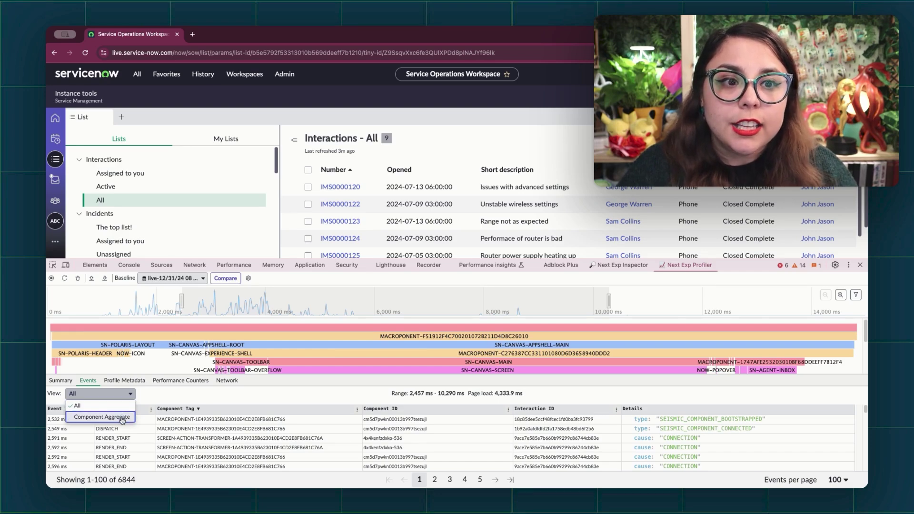
click(122, 421)
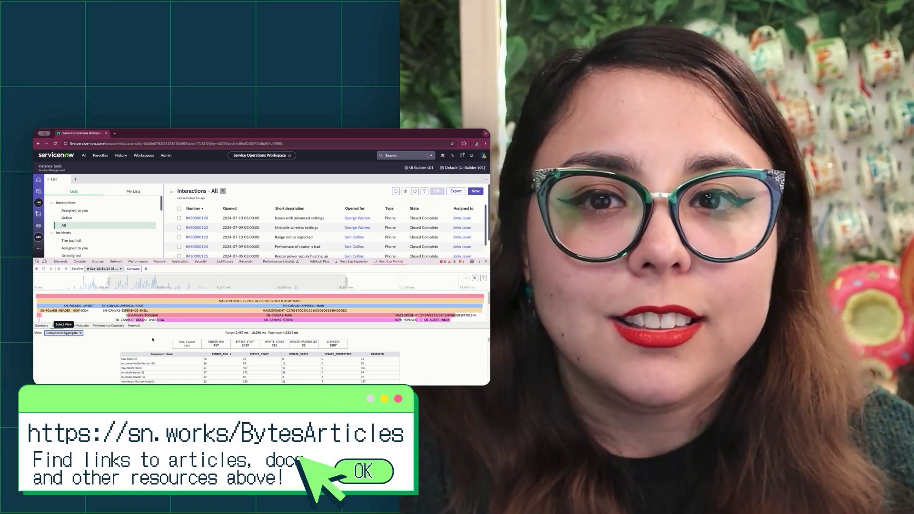
Step: View the profile's metadata, then its performance counters, which report no metrics available
click(84, 327)
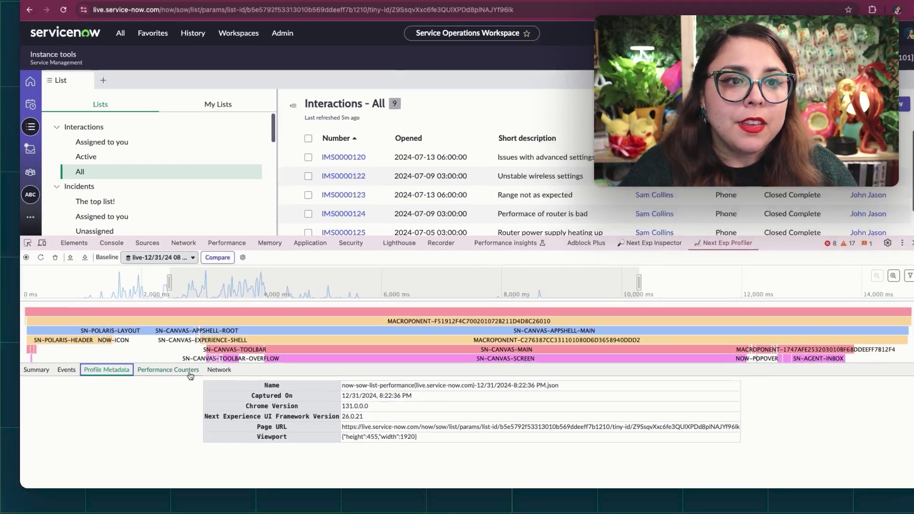
click(190, 373)
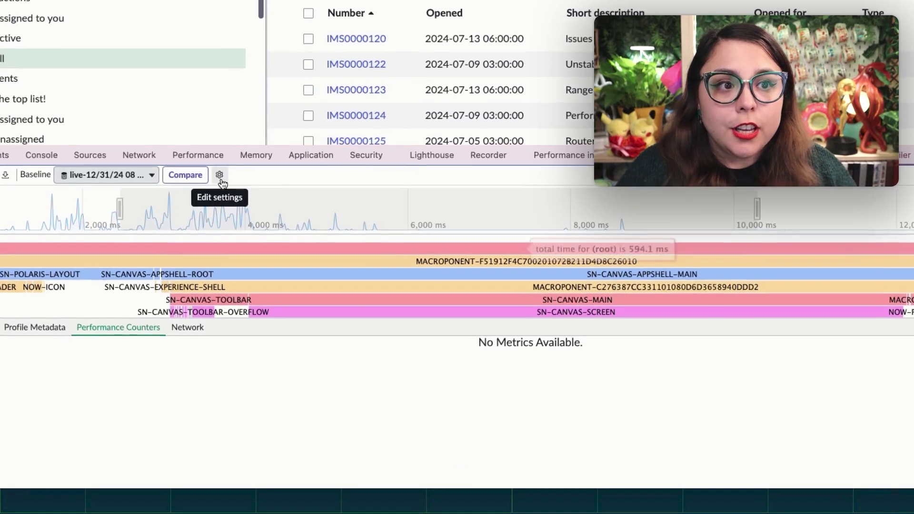
Step: Show the capture settings listing event types such as RENDER_START and DISPATCH
click(248, 278)
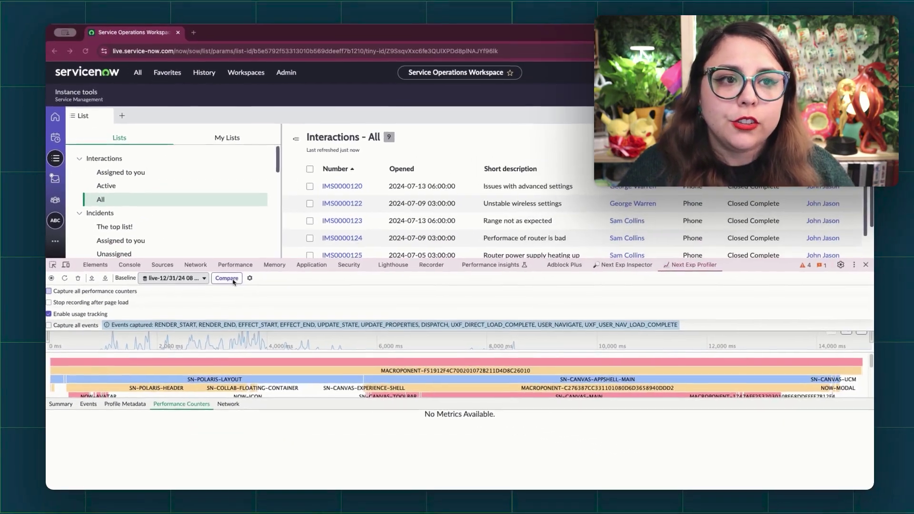
Step: Compare live-12/31/24 08 PM#1 as baseline against live-12/31/24 08 PM#2 as target
click(233, 281)
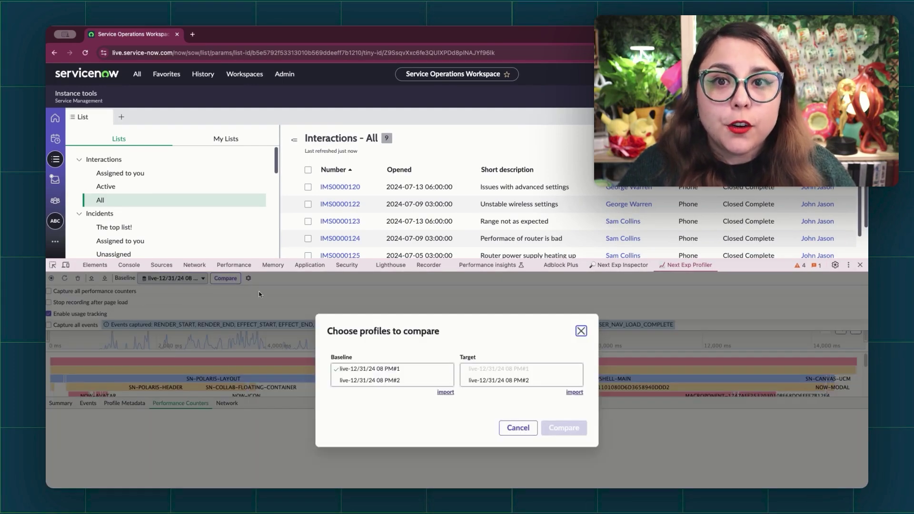
click(376, 367)
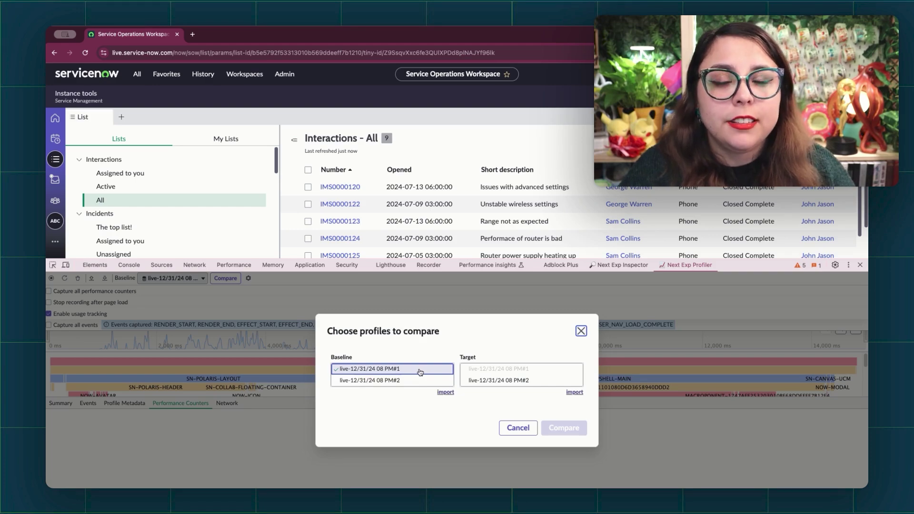
click(491, 380)
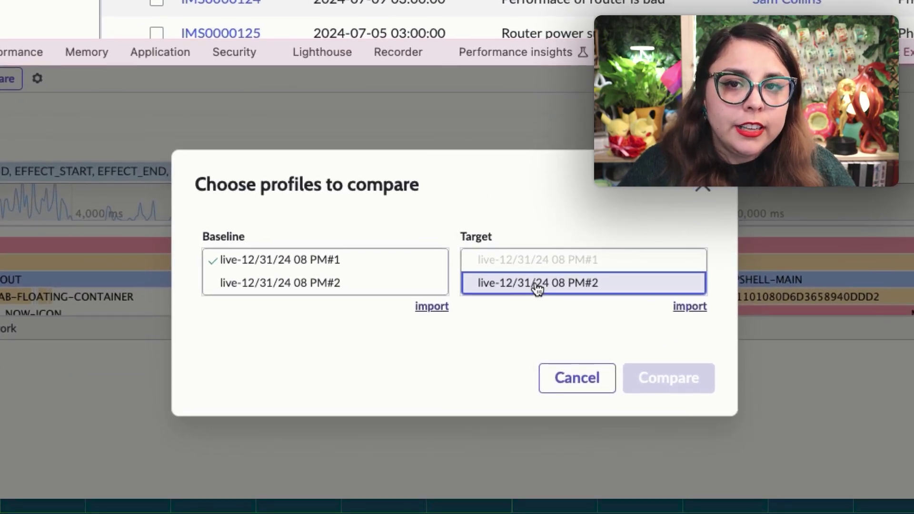
click(537, 286)
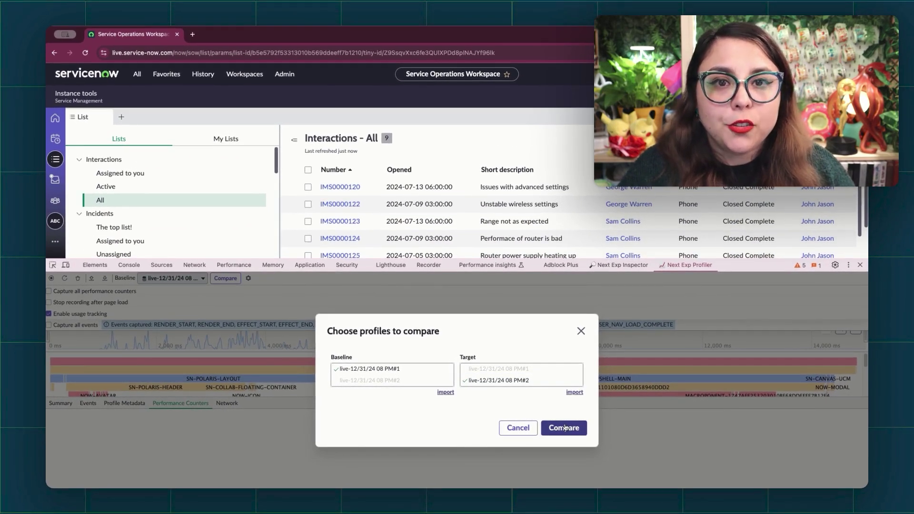
click(563, 429)
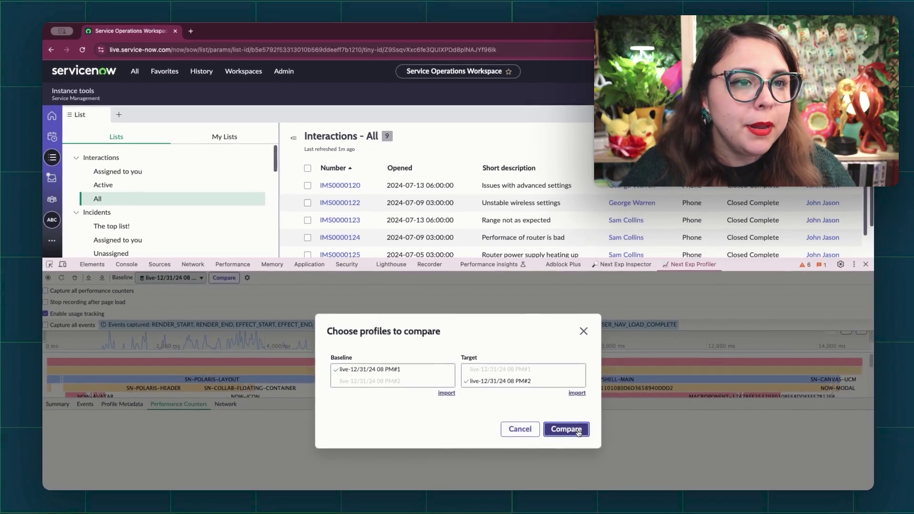
click(697, 476)
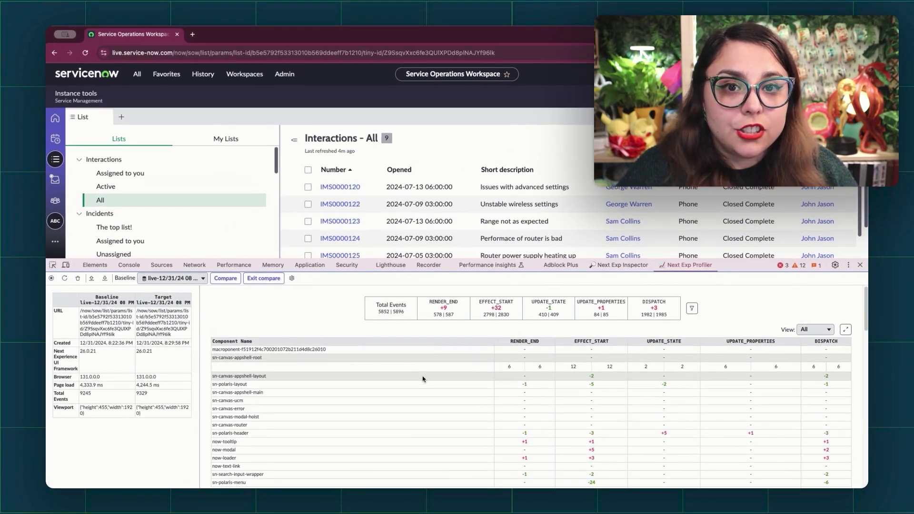
Step: Expand the sn-canvas-appshell-layout, sn-polaris-layout and now-tooltip rows, then expand all rows
click(423, 378)
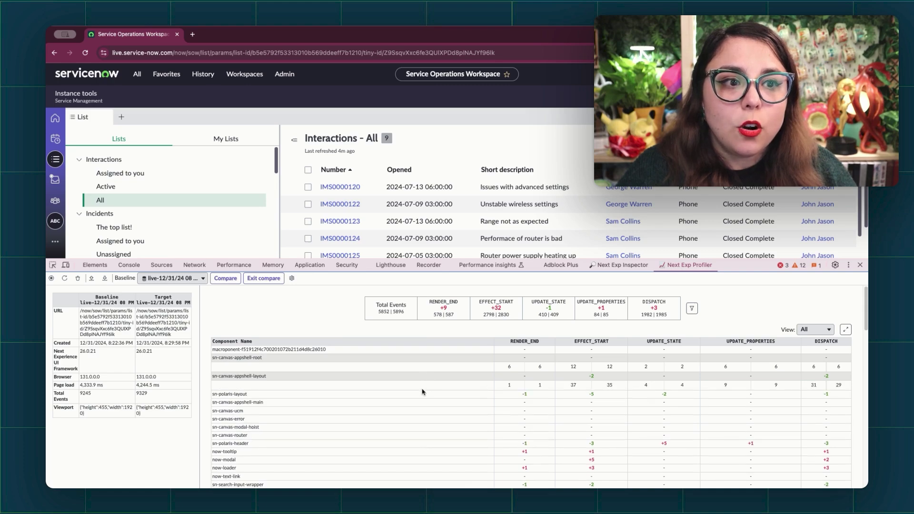
click(422, 395)
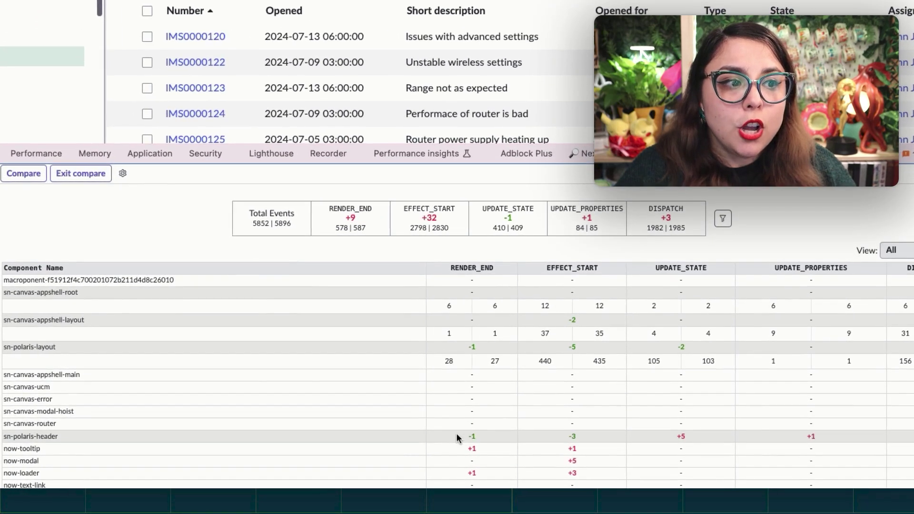
click(514, 461)
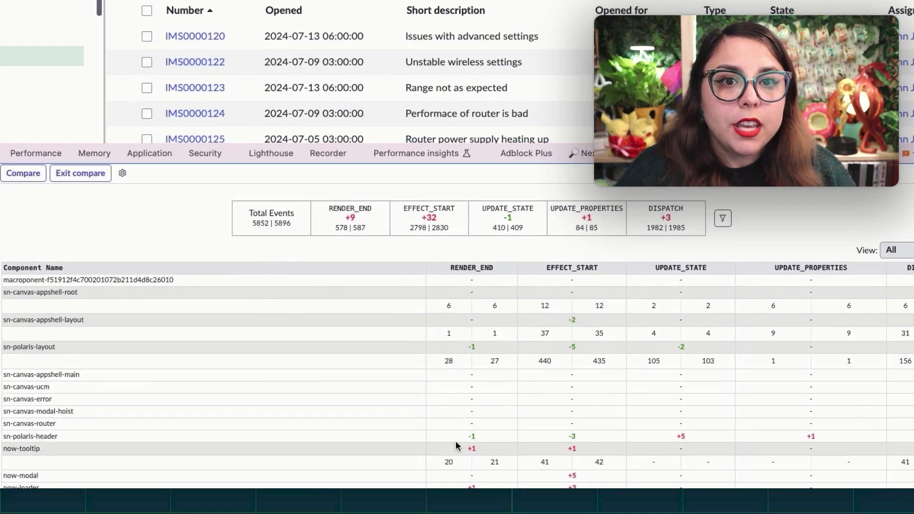
scroll(458, 419, down, 3)
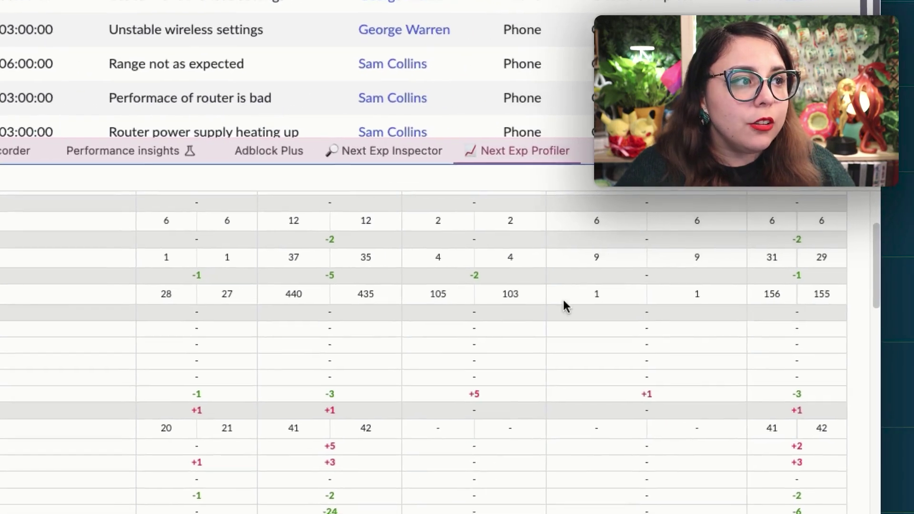
scroll(563, 299, up, 1)
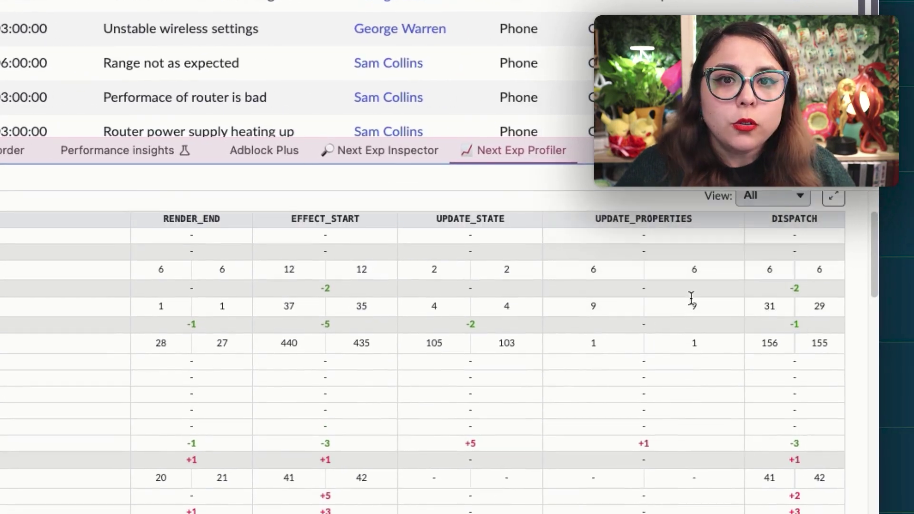
scroll(691, 298, up, 3)
click(834, 284)
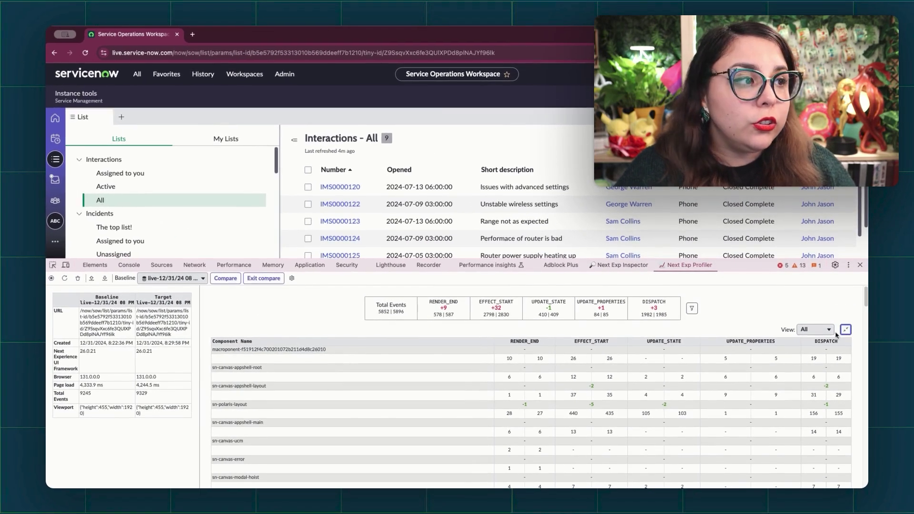
Step: Switch the comparison table to the Non Zero view
click(821, 329)
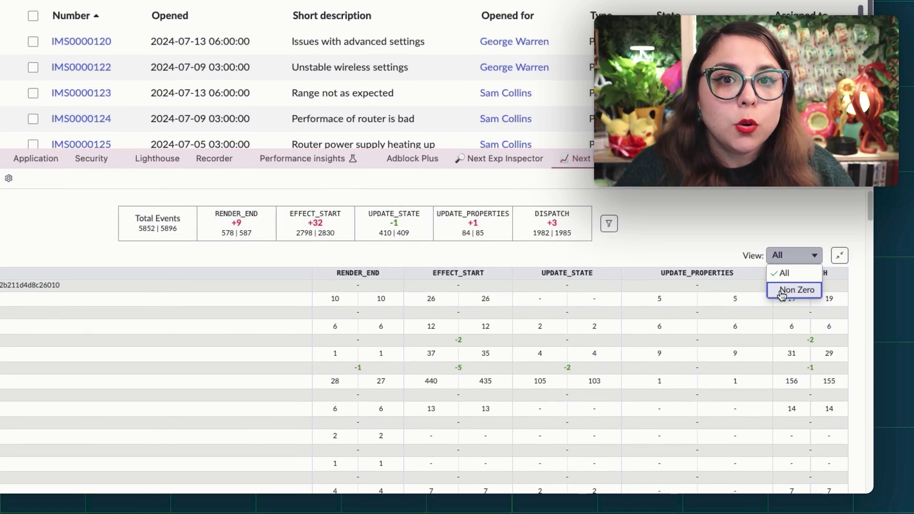
click(795, 291)
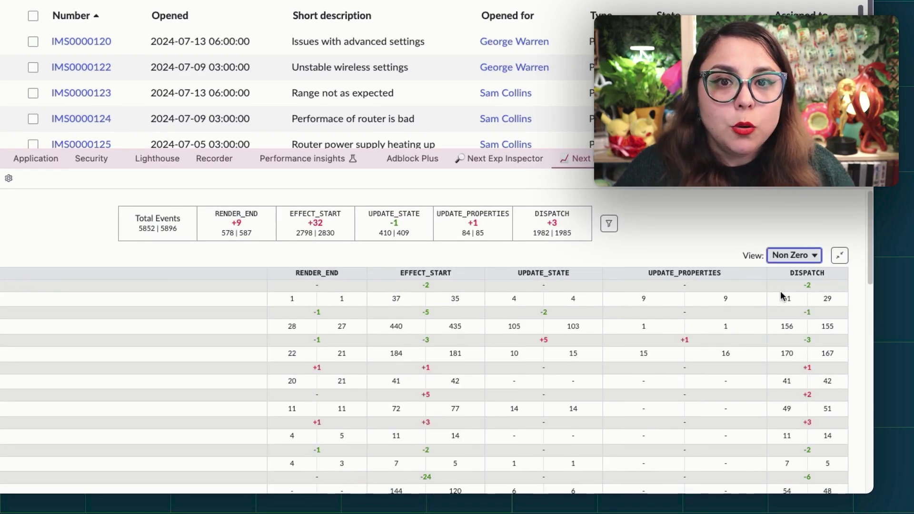